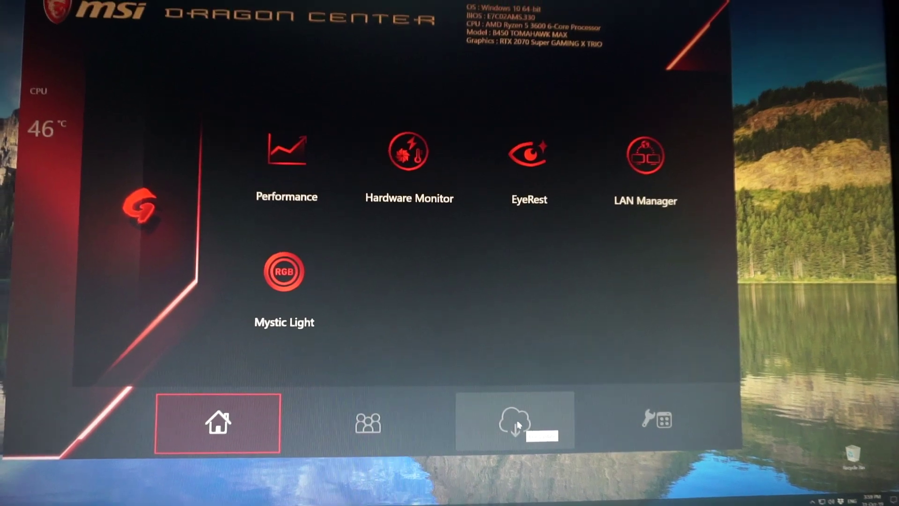
Open Live Update and select the LAN Manager 3.0.0.51 to 3.0.0.52 update
click(512, 427)
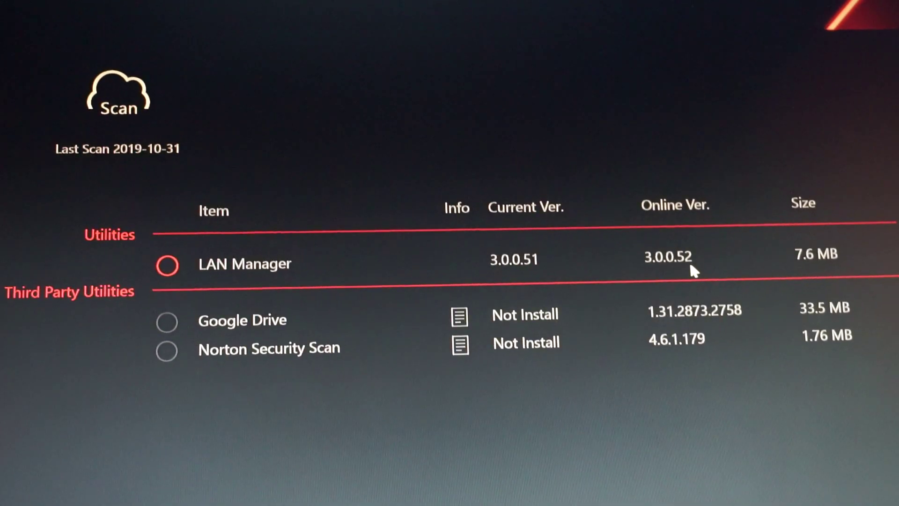
click(219, 285)
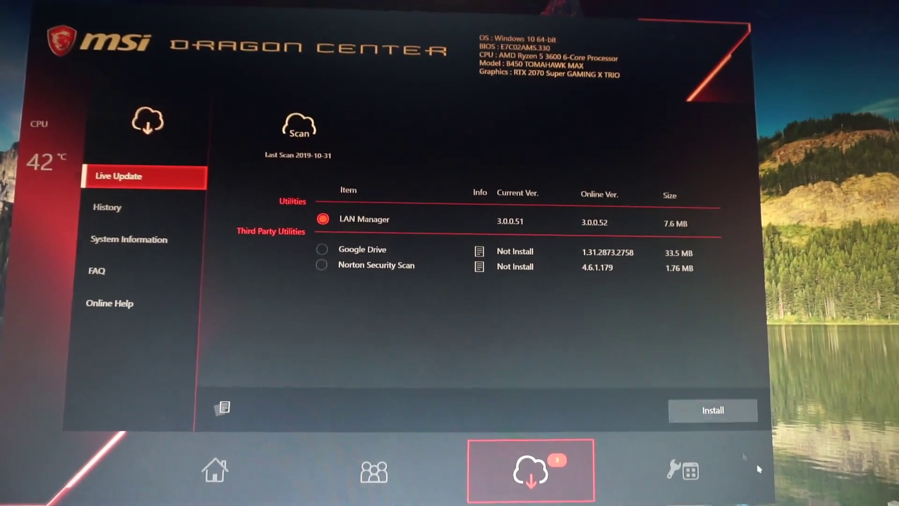
Install the selected LAN Manager update and wait for Dragon Center to return home
click(718, 406)
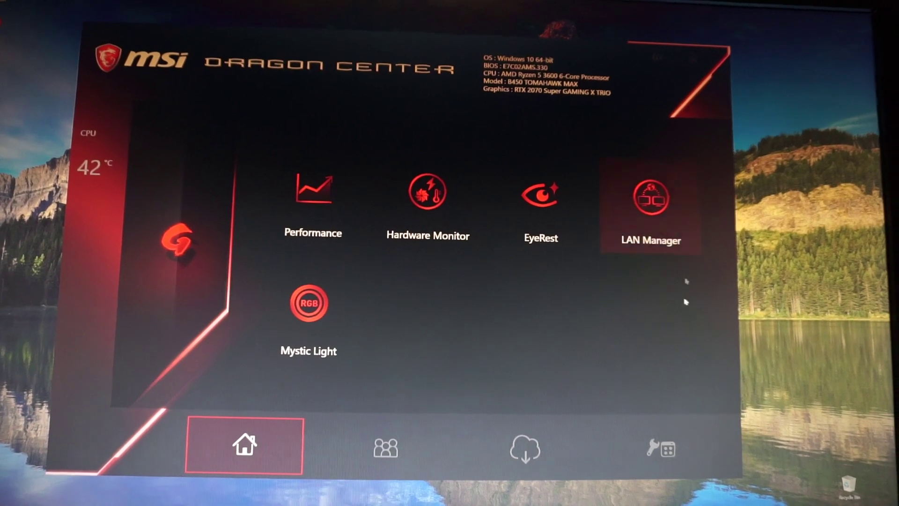
Reopen the Live Update page to show an empty update list for rescanning
click(527, 446)
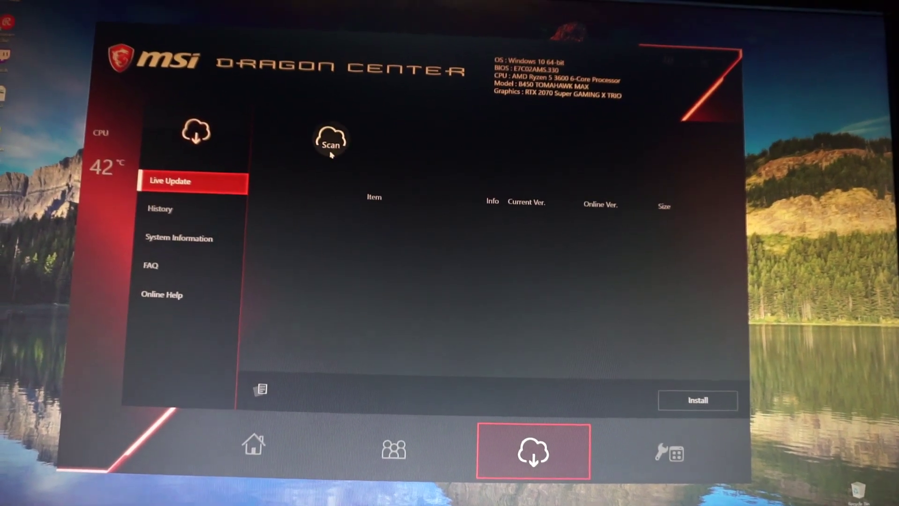